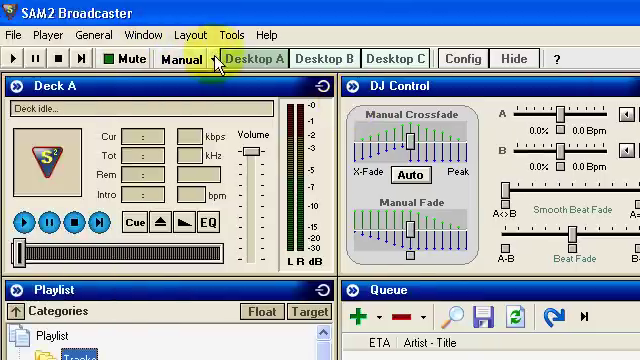
Step: In Manual DJ, queue Pass Out, Love The Way You Lie and Firework, then play Pass Out out in Deck A
click(213, 59)
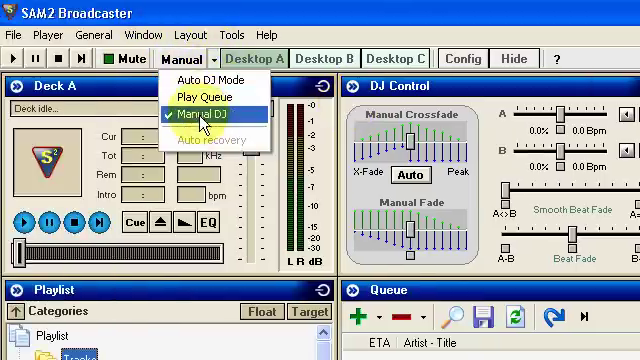
click(200, 113)
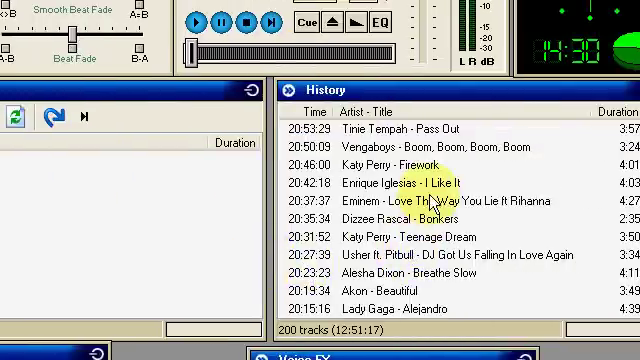
double_click(500, 129)
double_click(450, 200)
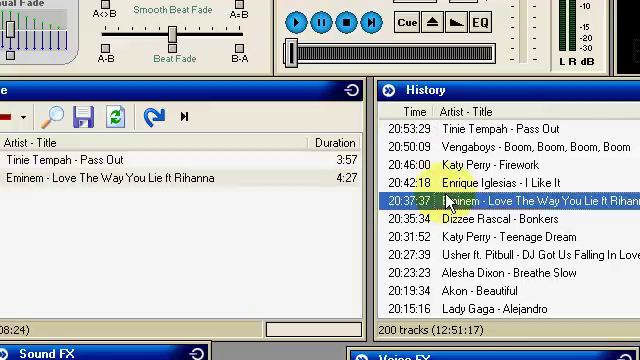
double_click(450, 165)
double_click(235, 162)
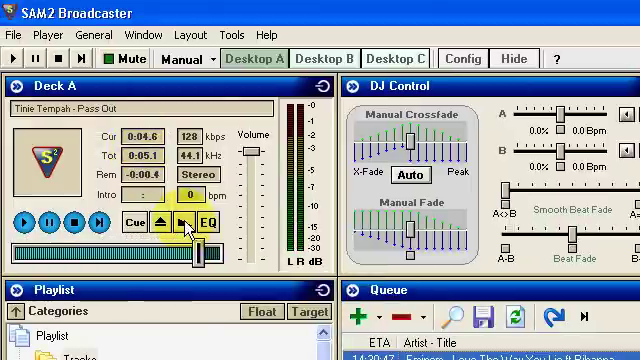
click(183, 222)
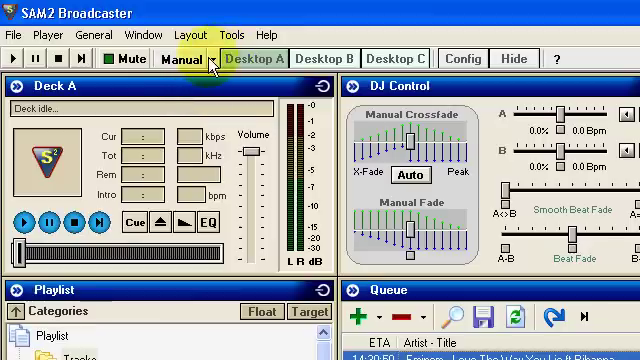
Step: Switch to Play Queue mode and skip through Love The Way You Lie and Firework
click(213, 60)
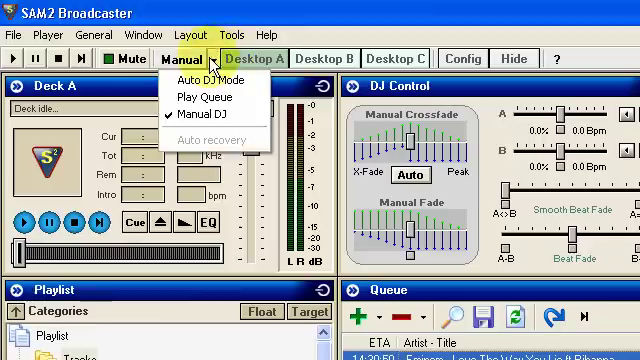
click(208, 98)
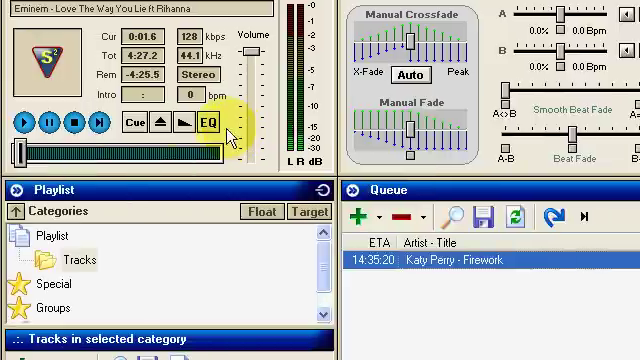
click(186, 130)
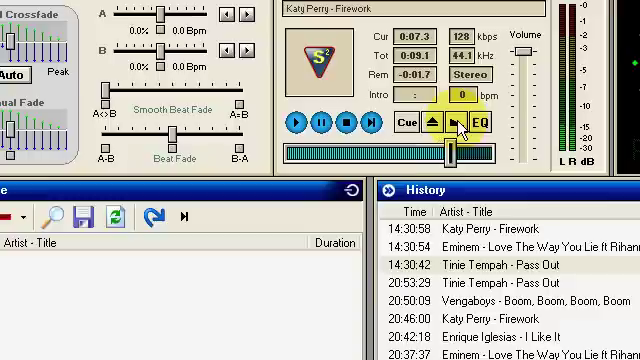
click(455, 124)
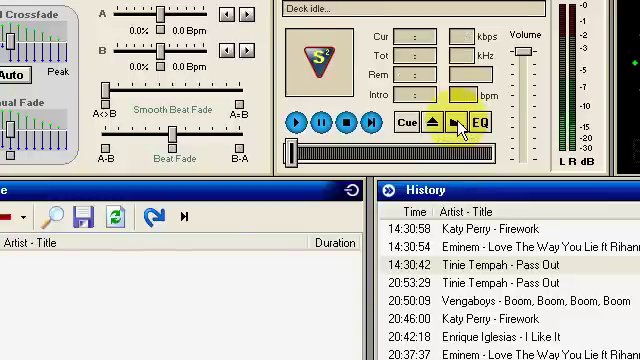
Step: Queue Pass Out, Firework and I Like It from the History
double_click(401, 265)
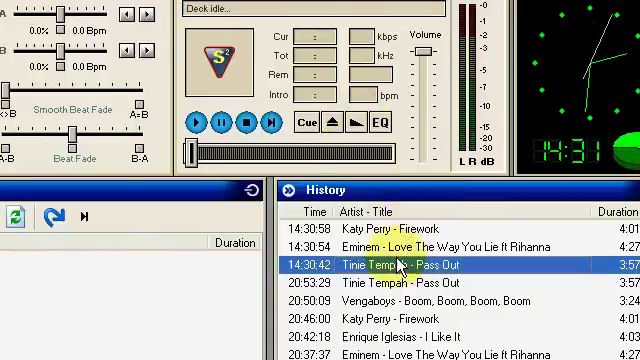
double_click(393, 229)
double_click(402, 238)
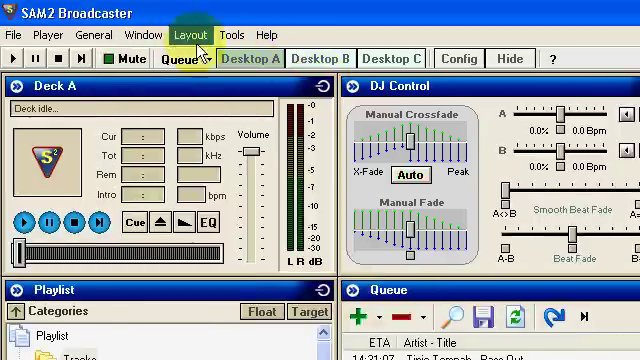
Step: Switch to Auto DJ and skip through Pass Out, Firework and I Like It until Walk Away loads
click(190, 60)
click(210, 80)
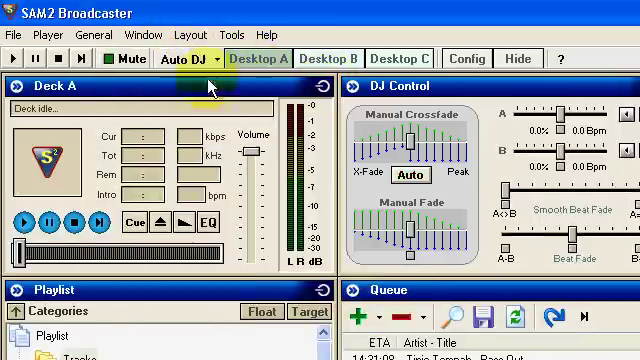
click(404, 207)
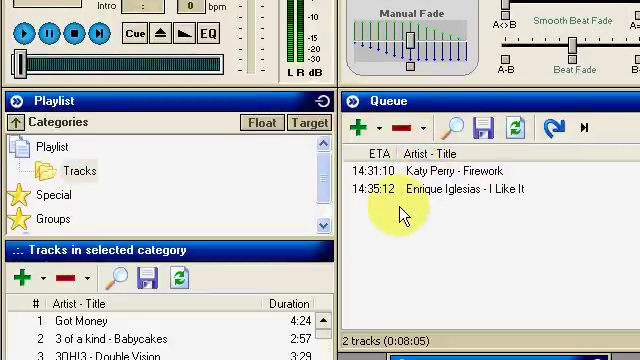
click(430, 171)
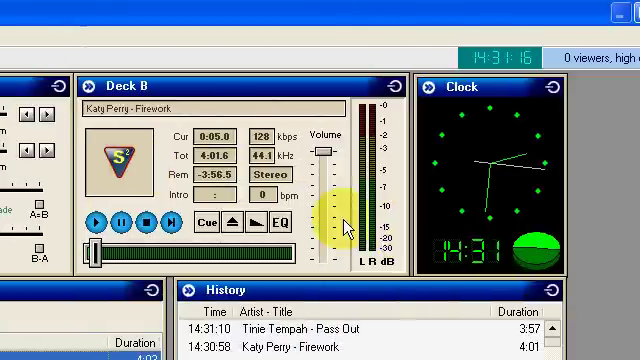
click(265, 225)
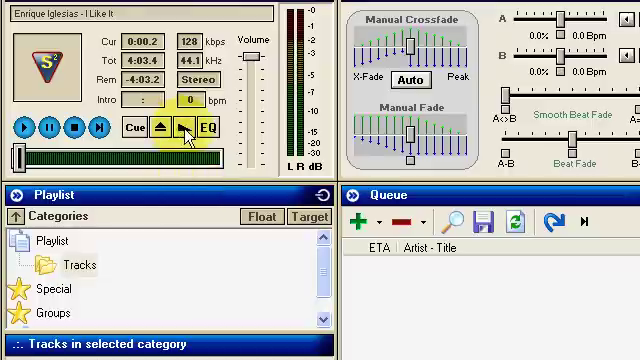
click(183, 128)
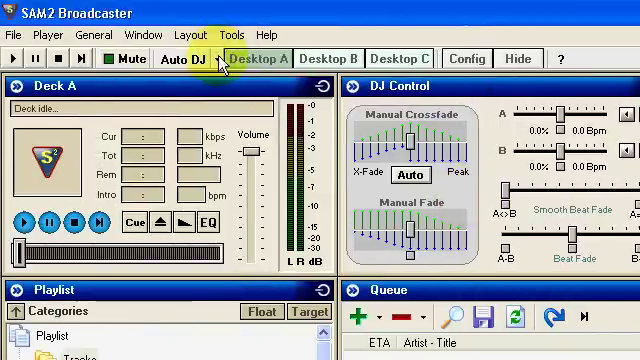
Step: Leave Auto DJ mode unchanged and switch to Desktop B with the relay statistics and encoders
click(217, 59)
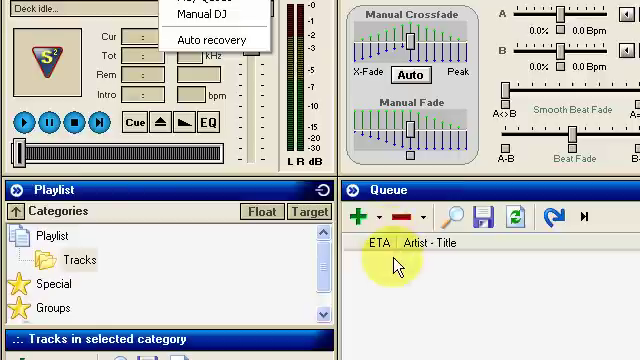
click(397, 264)
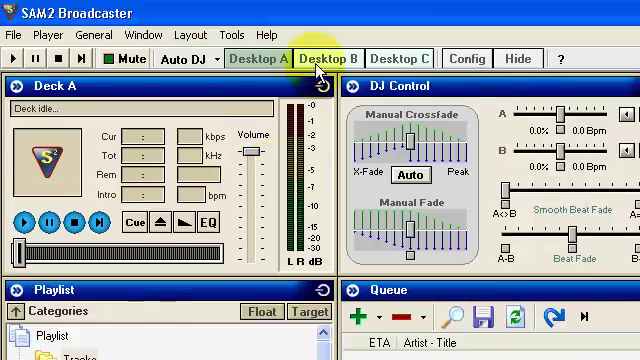
click(322, 59)
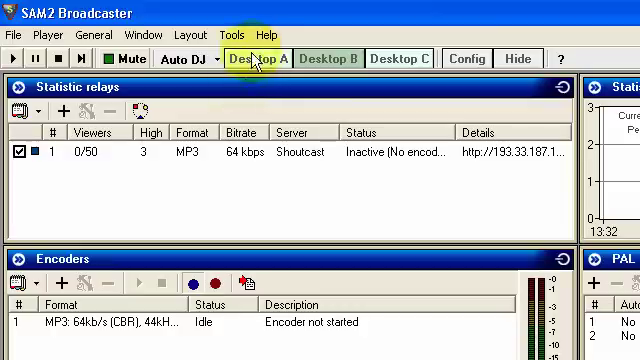
Step: Select Manual DJ mode and switch to Desktop A with the decks, DJ control, playlist and queue
click(216, 59)
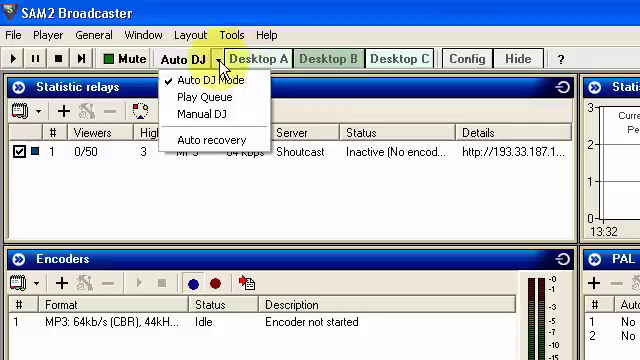
click(200, 114)
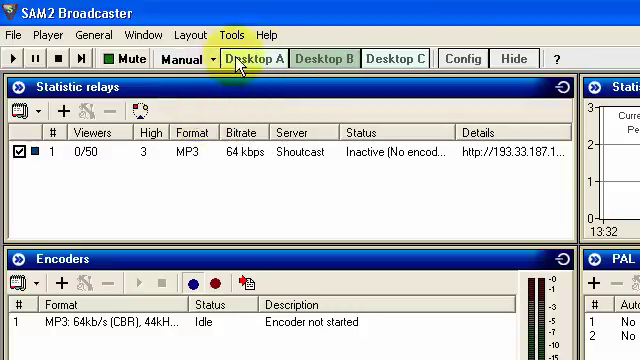
click(253, 59)
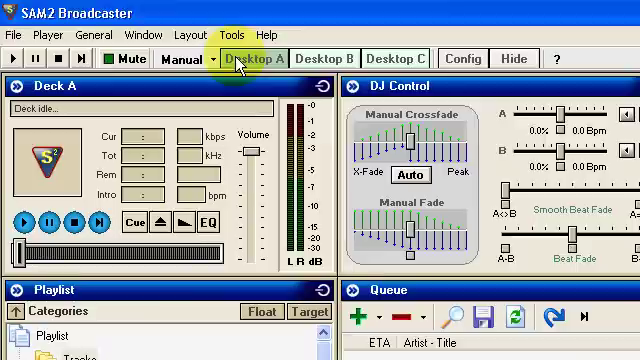